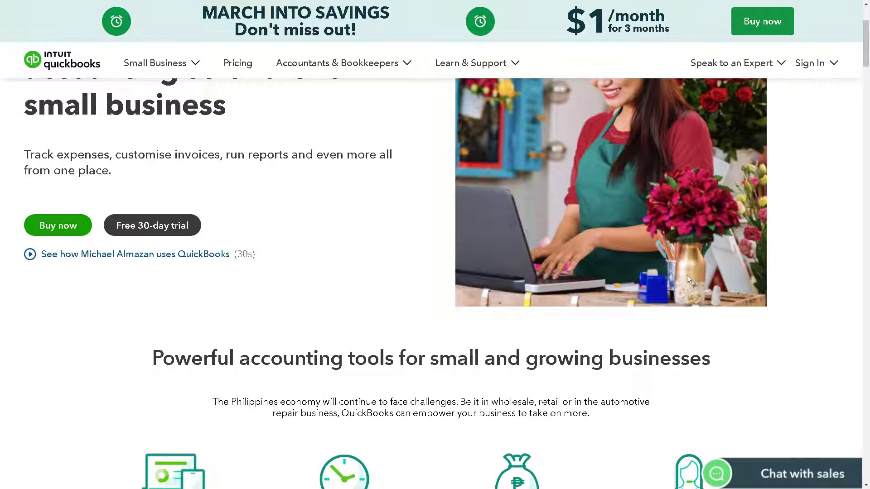
pyautogui.scroll(-2, 687, 275)
pyautogui.scroll(-2, 544, 258)
pyautogui.scroll(-2, 442, 238)
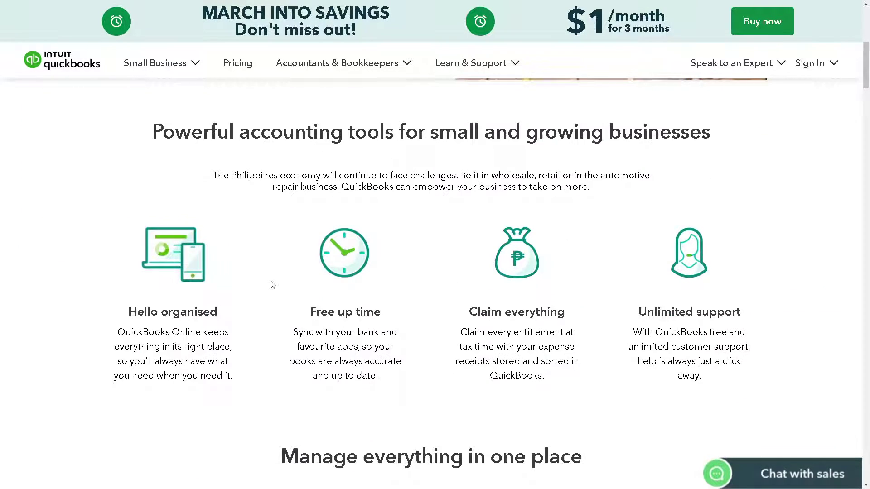
pyautogui.scroll(-2, 271, 284)
pyautogui.scroll(-2, 285, 279)
pyautogui.scroll(-2, 298, 272)
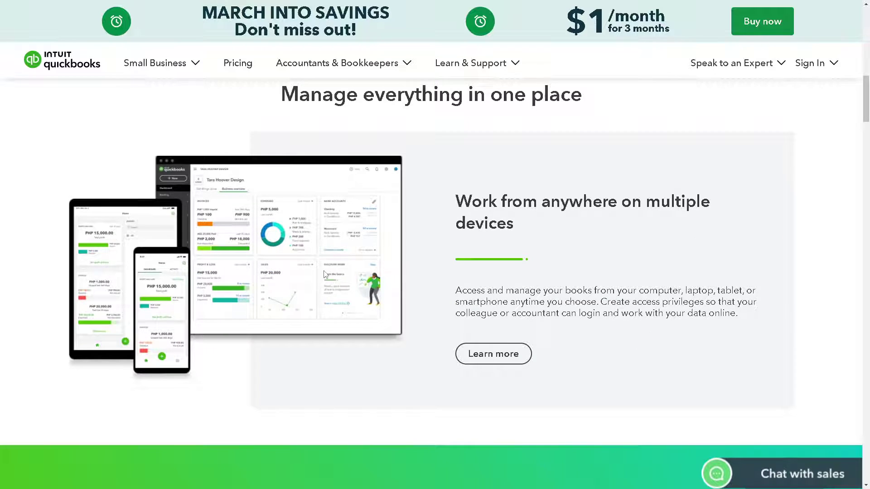
pyautogui.scroll(-2, 326, 275)
pyautogui.scroll(-2, 338, 270)
pyautogui.scroll(-3, 367, 272)
pyautogui.scroll(-1, 387, 272)
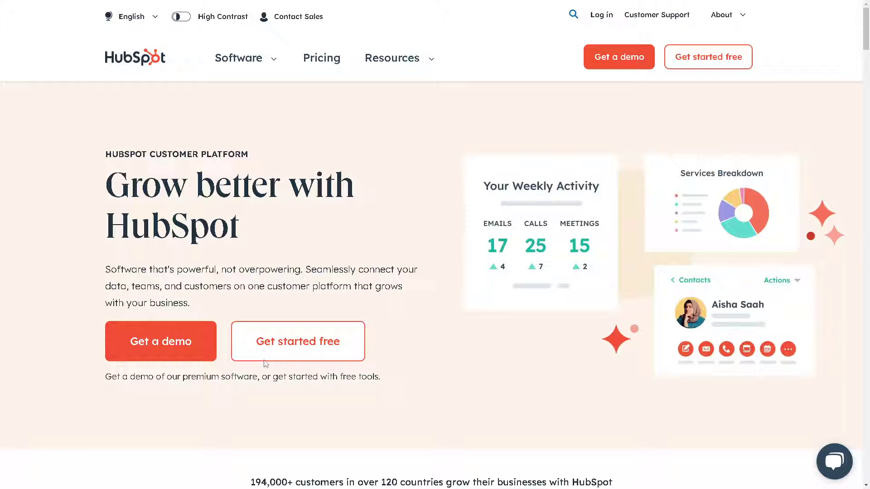
# Sign up for a free HubSpot account and reach the Service Tickets board
pyautogui.click(276, 349)
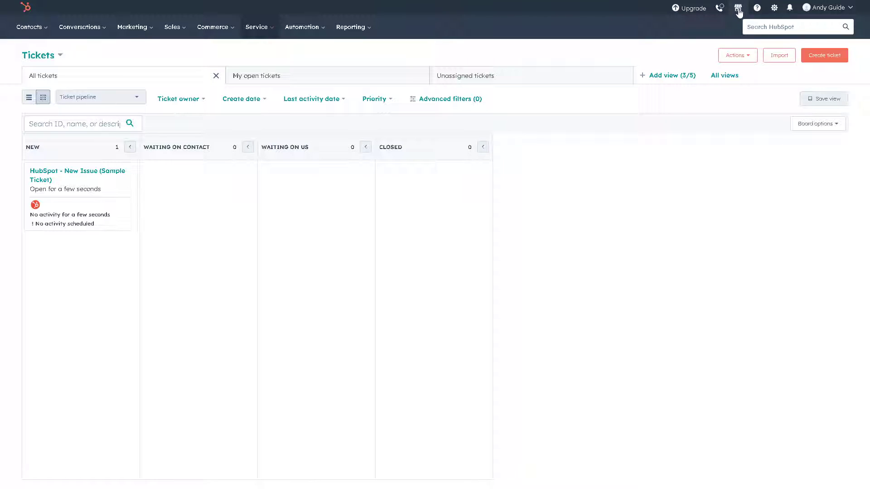
# Open the App Marketplace from the top-bar Marketplace menu
pyautogui.click(738, 9)
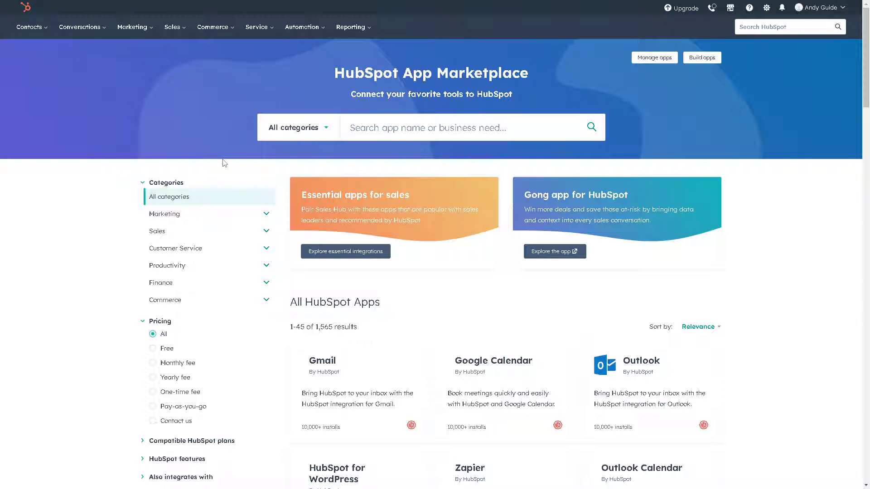
# Search the marketplace for 'Quick' and open the QuickBooks Online listing
pyautogui.click(400, 133)
pyautogui.write('Qui')
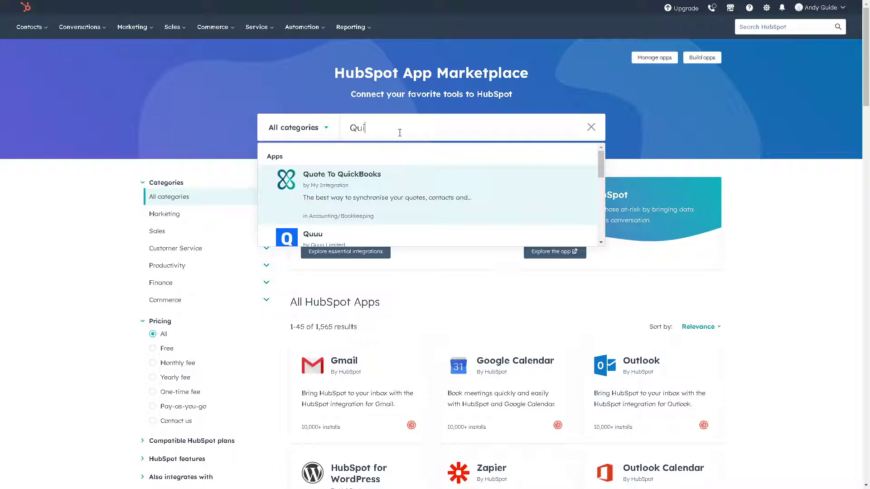
pyautogui.write('ck')
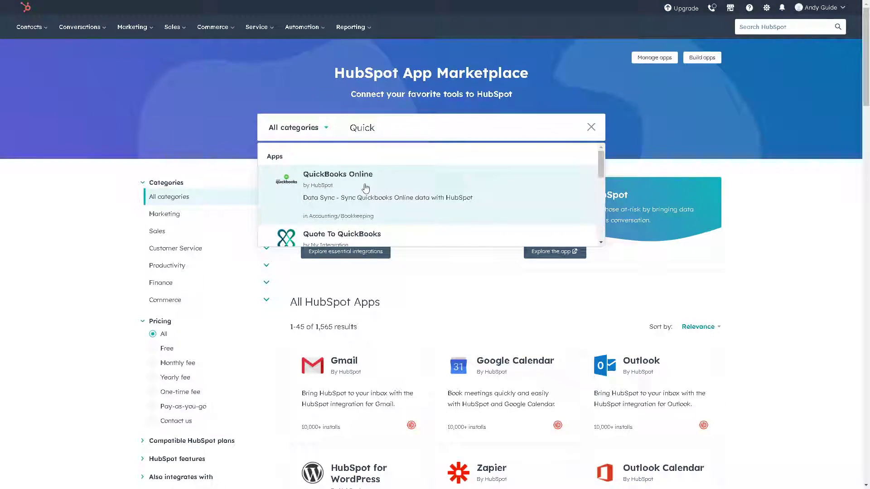
pyautogui.click(376, 186)
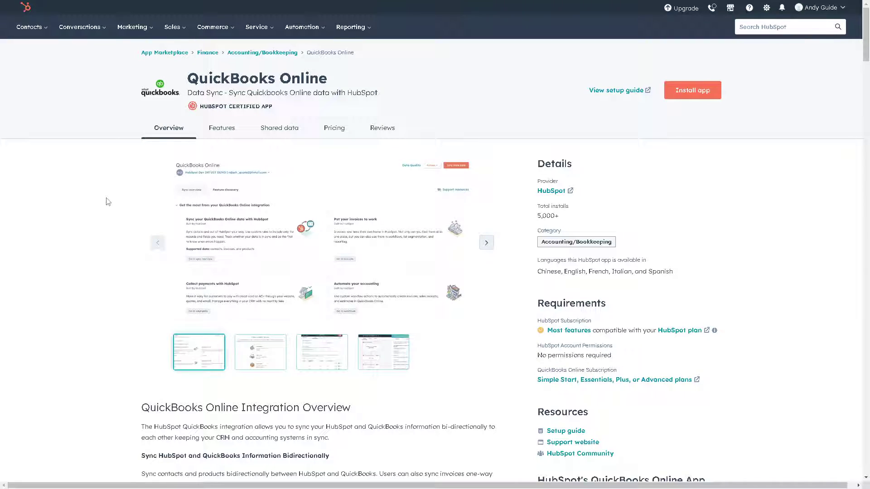
pyautogui.click(226, 132)
pyautogui.scroll(10, 292, 238)
pyautogui.scroll(-2, 353, 278)
pyautogui.scroll(2, 332, 302)
# Show QuickBooks Online pricing and expand the full Simple Start feature list
pyautogui.click(334, 130)
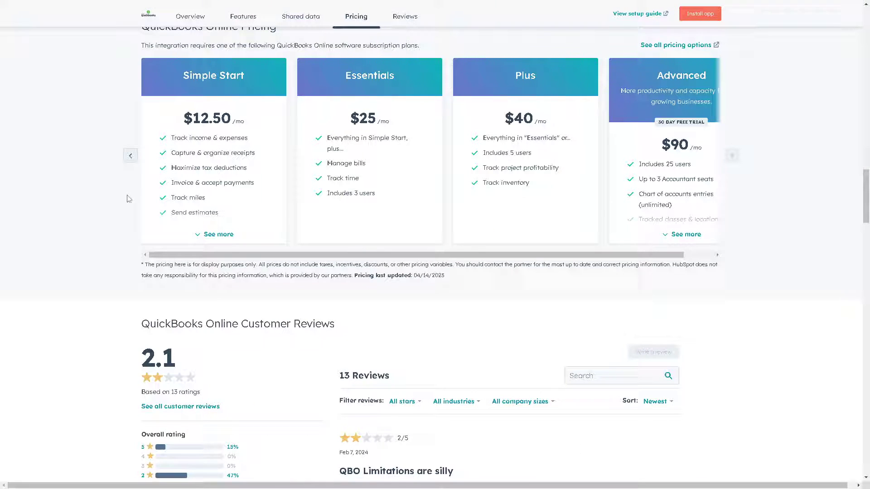
pyautogui.scroll(2, 293, 216)
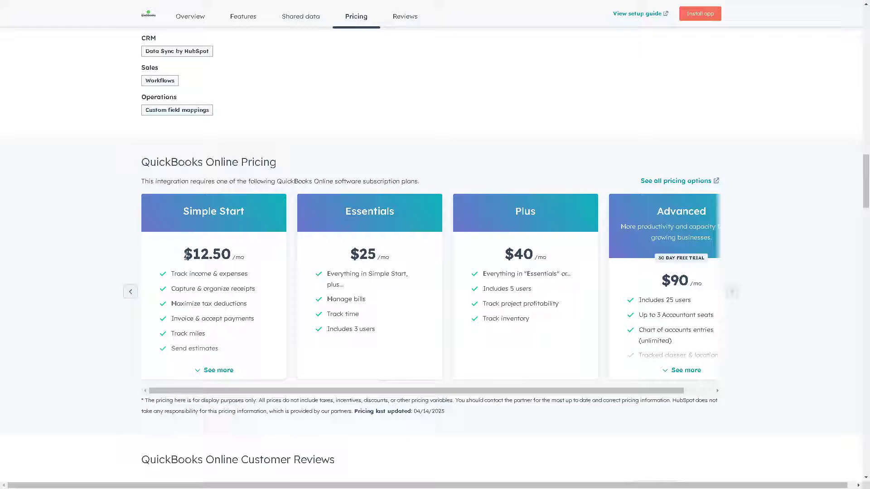
pyautogui.click(215, 370)
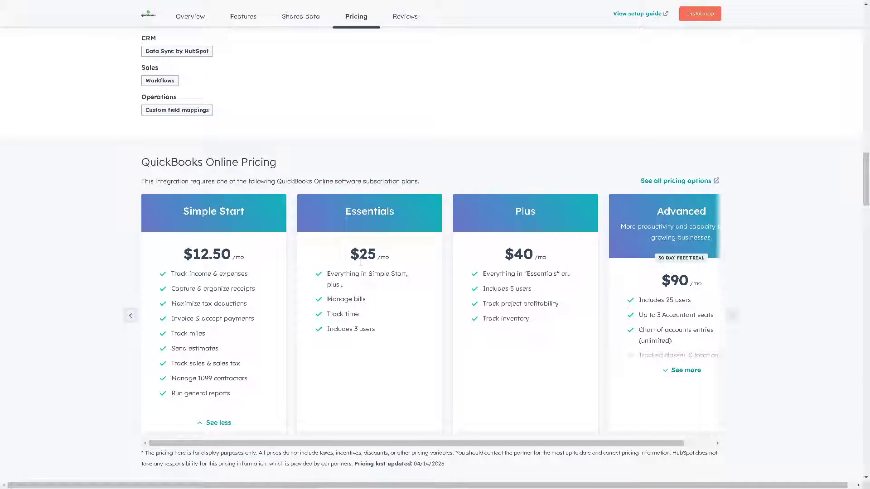
pyautogui.scroll(3, 381, 272)
pyautogui.scroll(5, 441, 276)
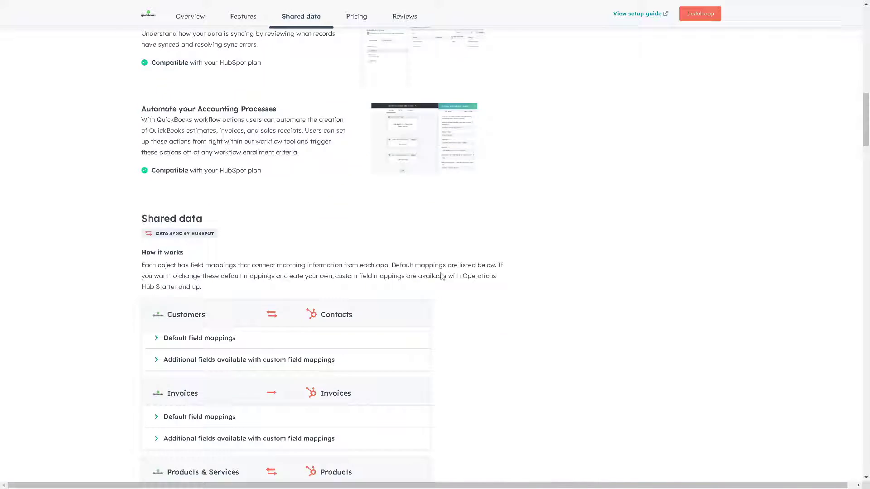
pyautogui.scroll(5, 496, 249)
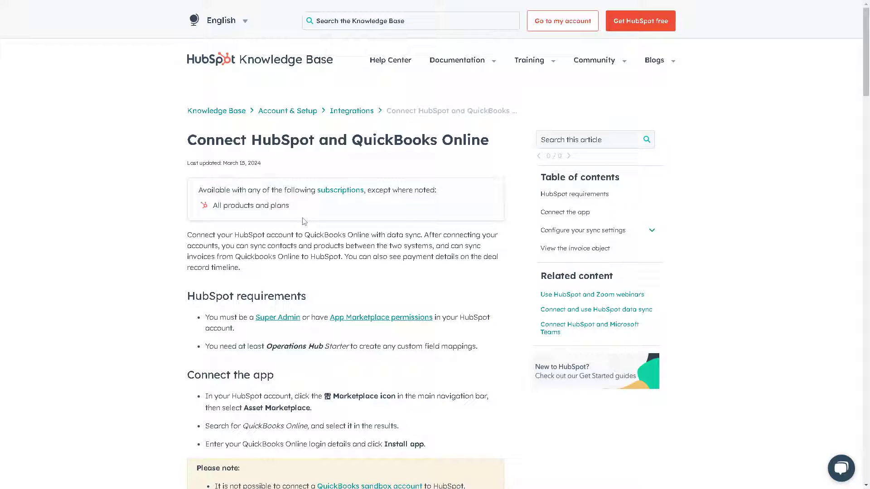
pyautogui.scroll(-5, 303, 221)
pyautogui.scroll(5, 303, 220)
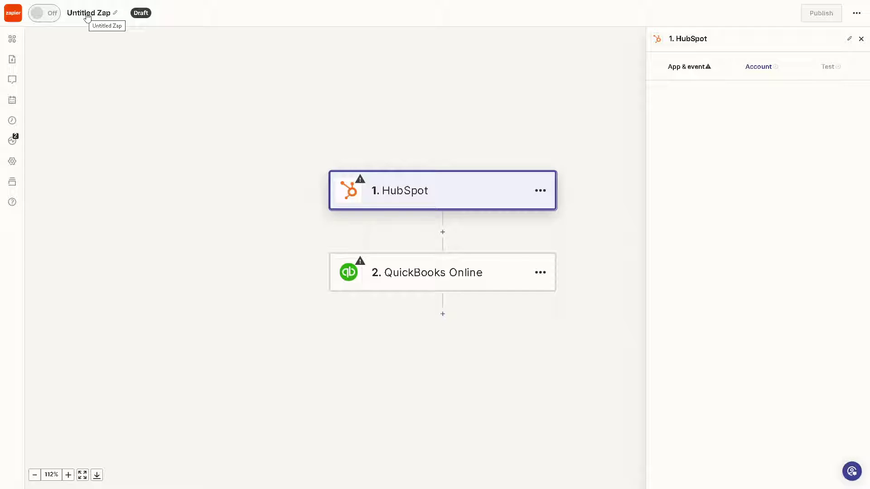
# Rename the zap 'How to Integrate QuickBooks Online with HubSpot' and select the HubSpot step
pyautogui.click(87, 15)
pyautogui.write('How to Integrate QuickBooks Online with HubSpot')
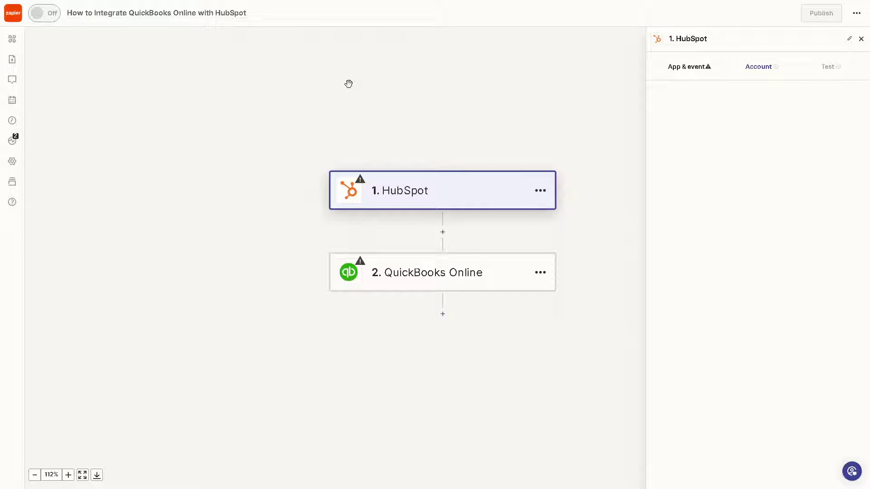
pyautogui.click(427, 191)
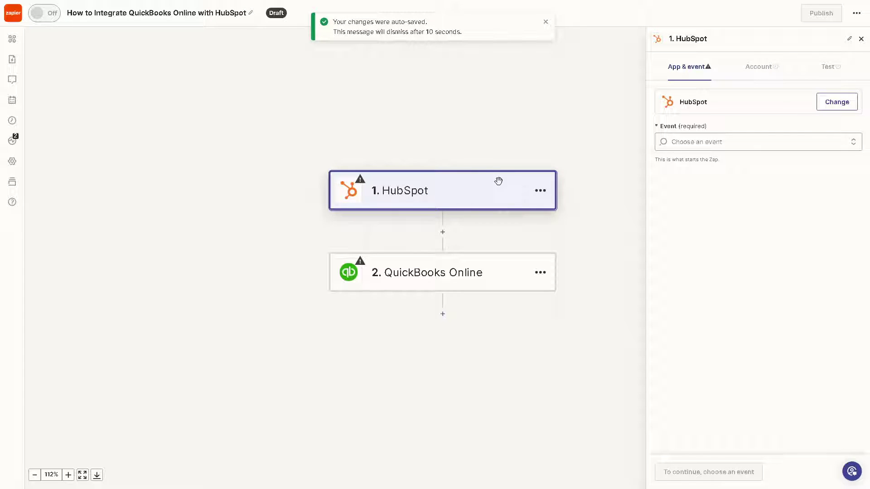
# Choose 'Company Recently Created or Updated' as the HubSpot trigger event
pyautogui.click(704, 143)
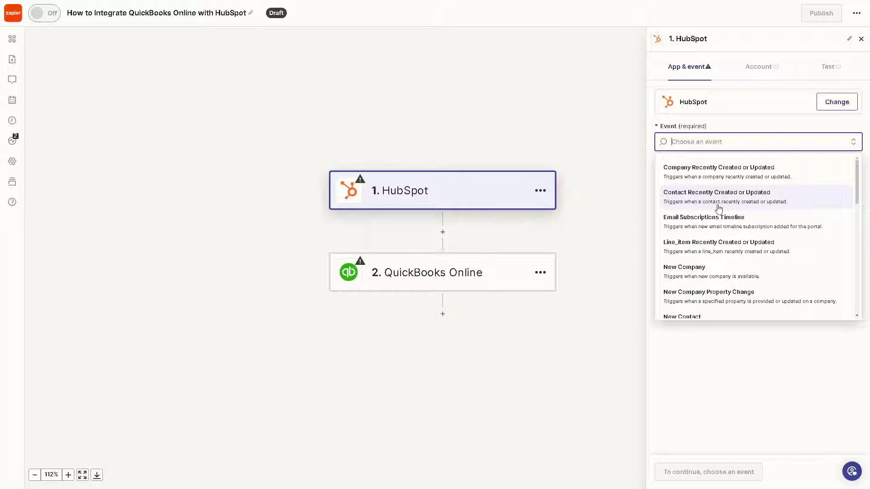
pyautogui.click(712, 171)
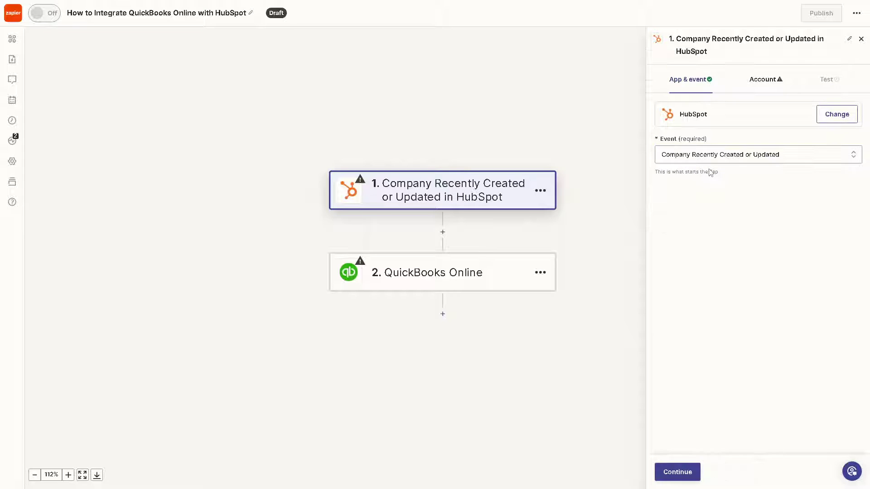
# Set the QuickBooks Online step's action event to 'Create Bill (Item Based)'
pyautogui.click(427, 274)
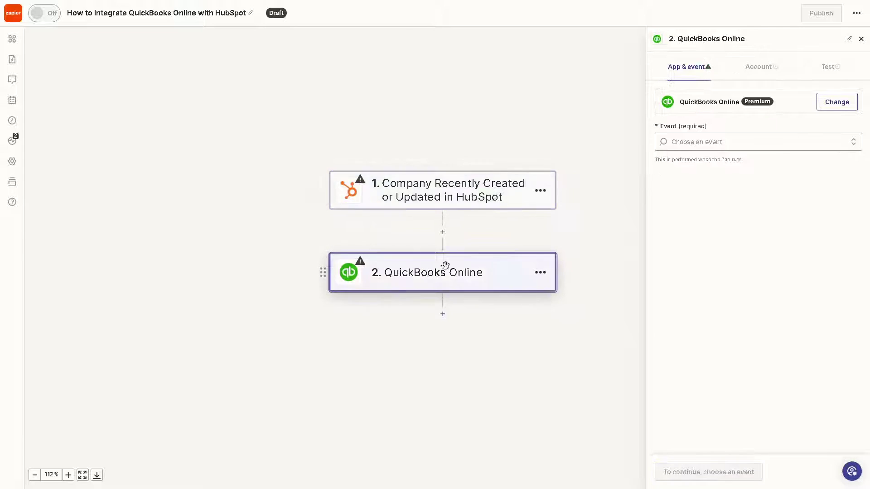
pyautogui.click(707, 141)
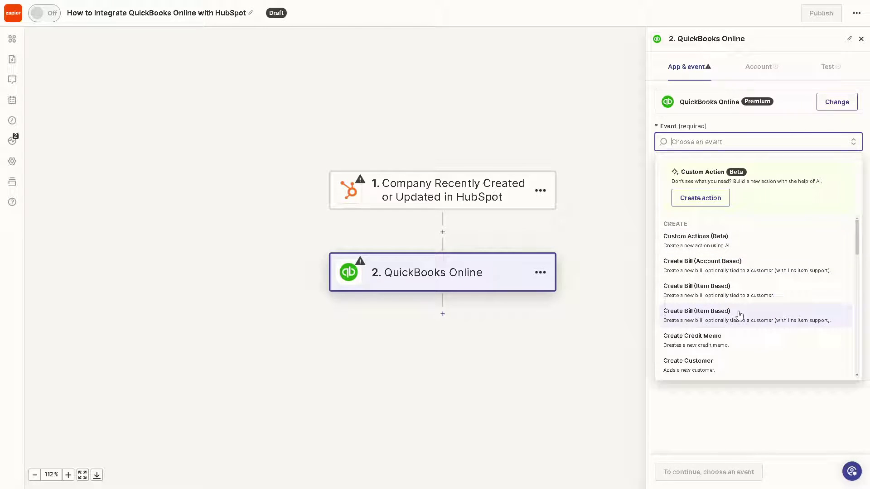
pyautogui.click(715, 318)
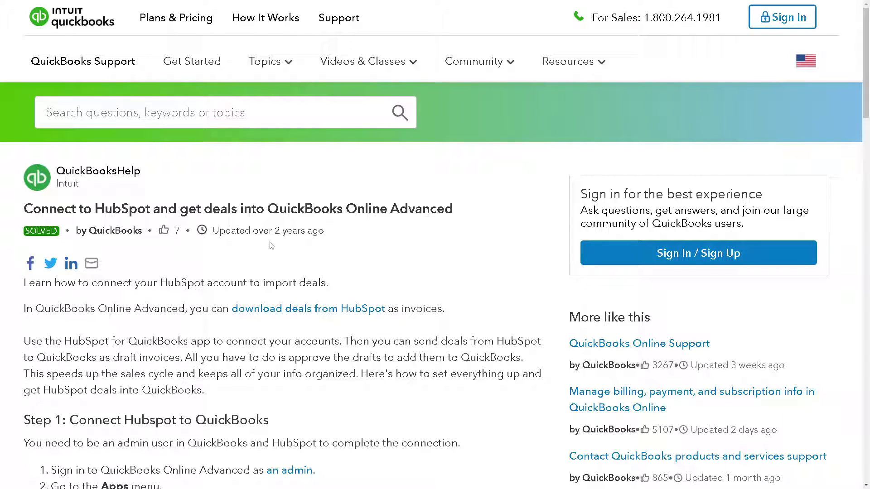
pyautogui.scroll(-2, 281, 249)
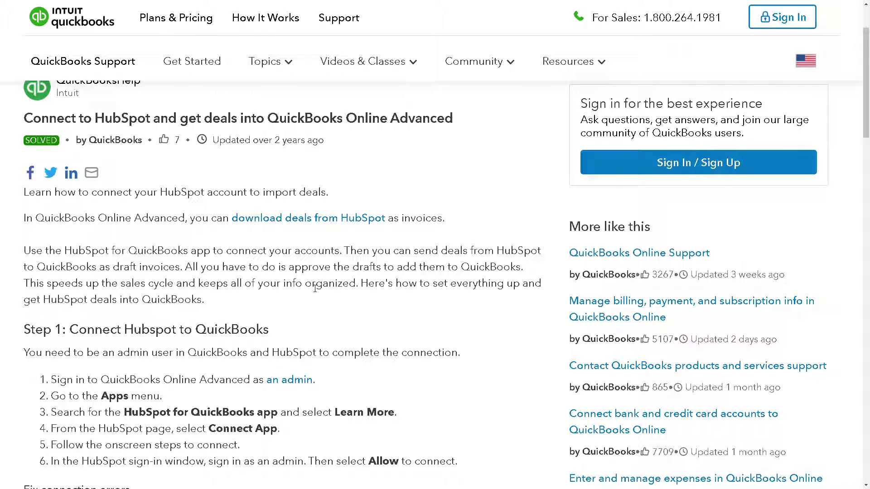
pyautogui.scroll(-2, 317, 295)
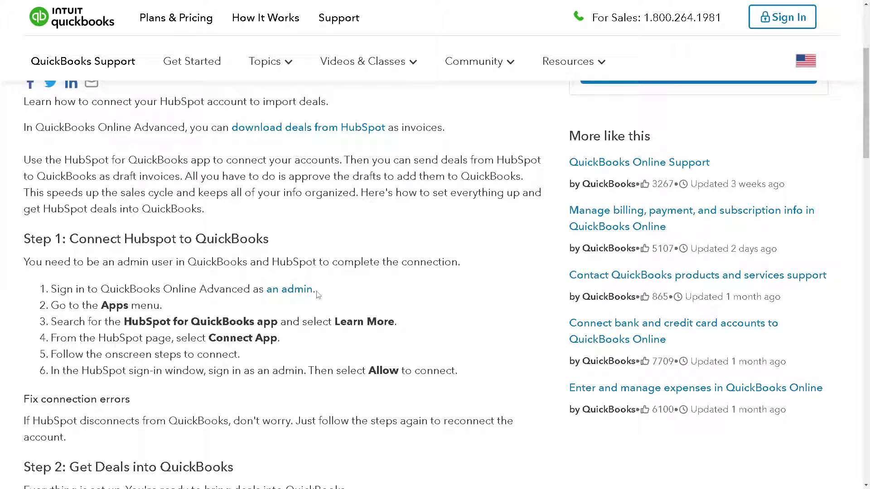
pyautogui.scroll(-3, 344, 312)
pyautogui.scroll(-3, 344, 311)
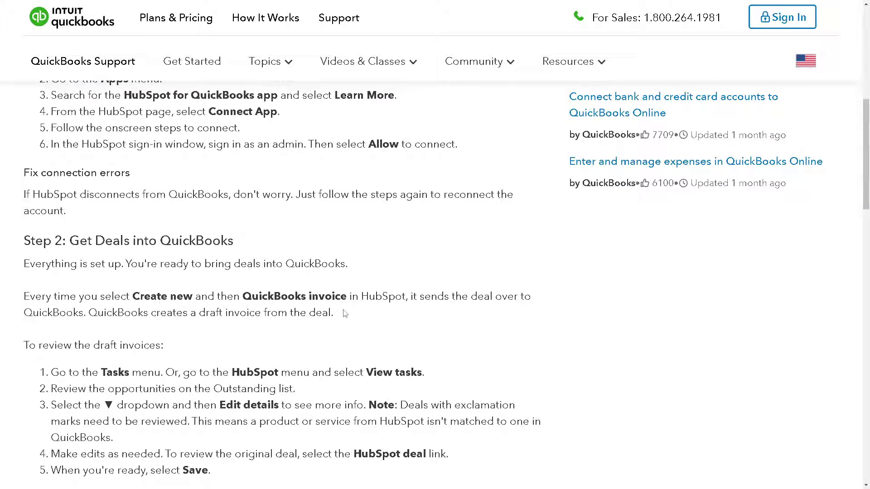
pyautogui.scroll(-3, 340, 309)
pyautogui.scroll(-2, 337, 308)
pyautogui.scroll(-2, 338, 307)
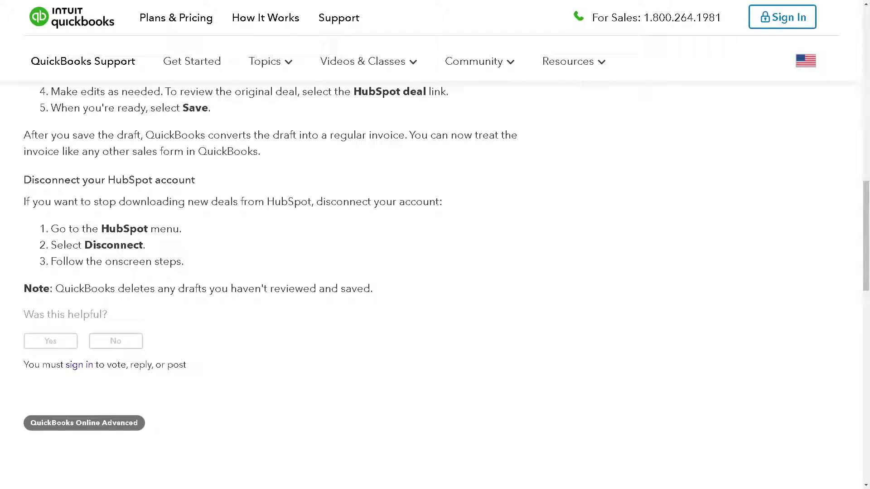